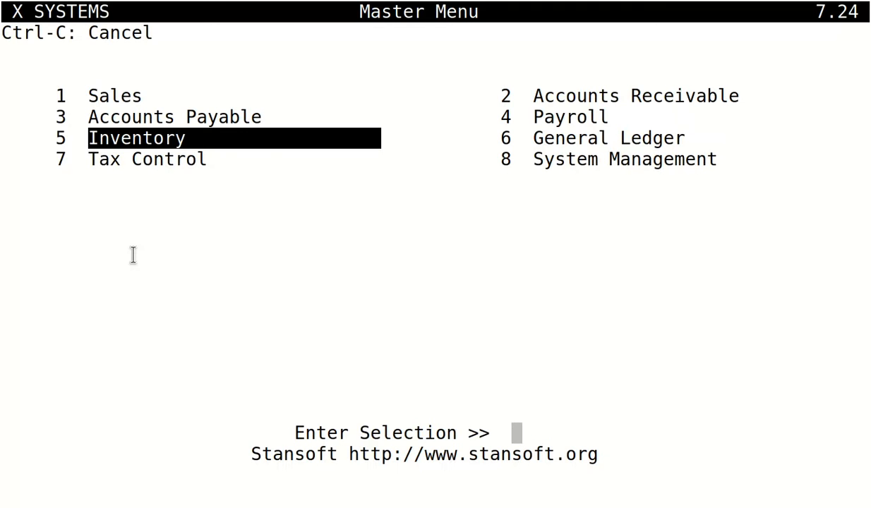
Step: Start a new Receive Inventory record and look up STORE SUPPLY as the vendor by searching for "store"
key(Return)
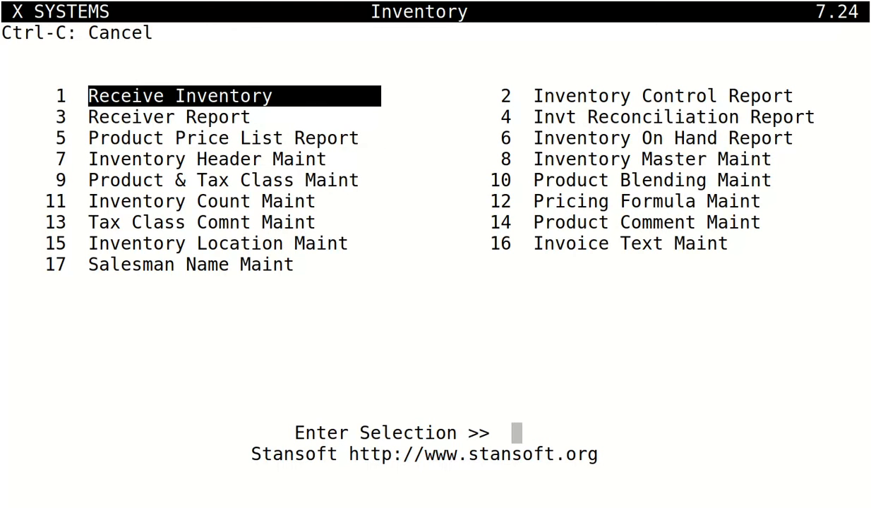
key(Return)
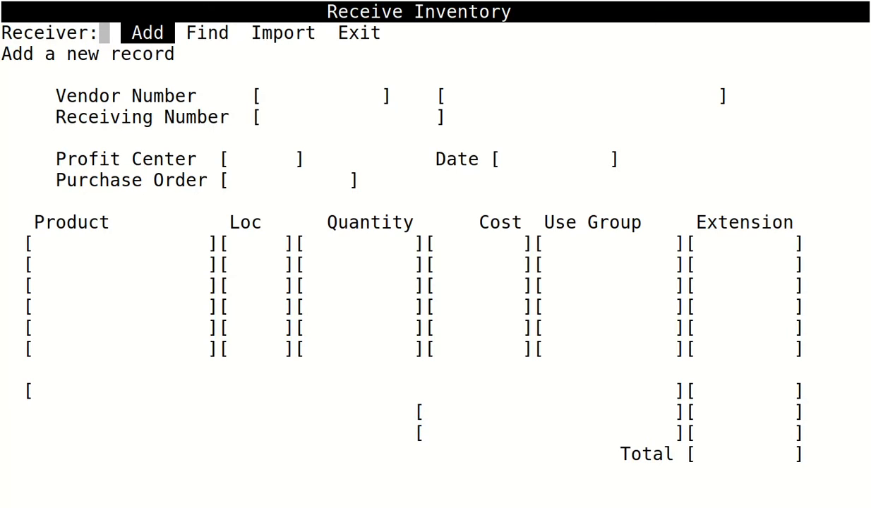
key(Return)
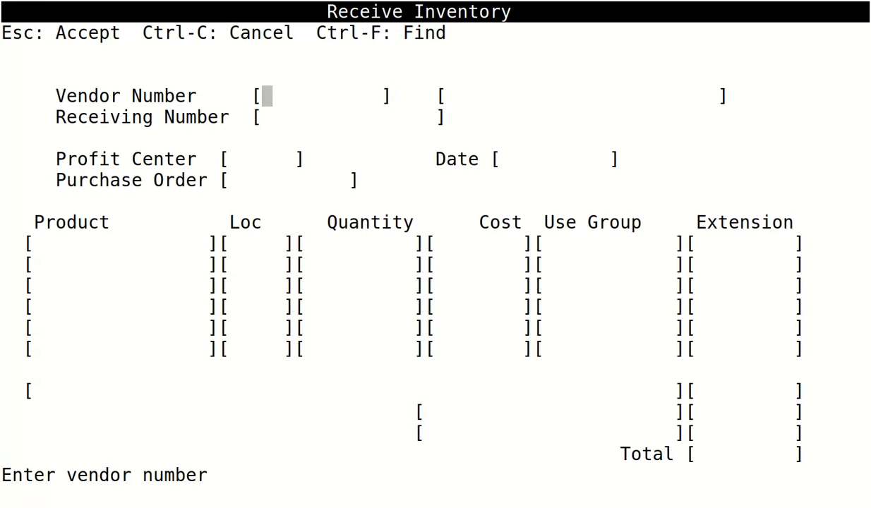
key(ctrl+f)
text(store)
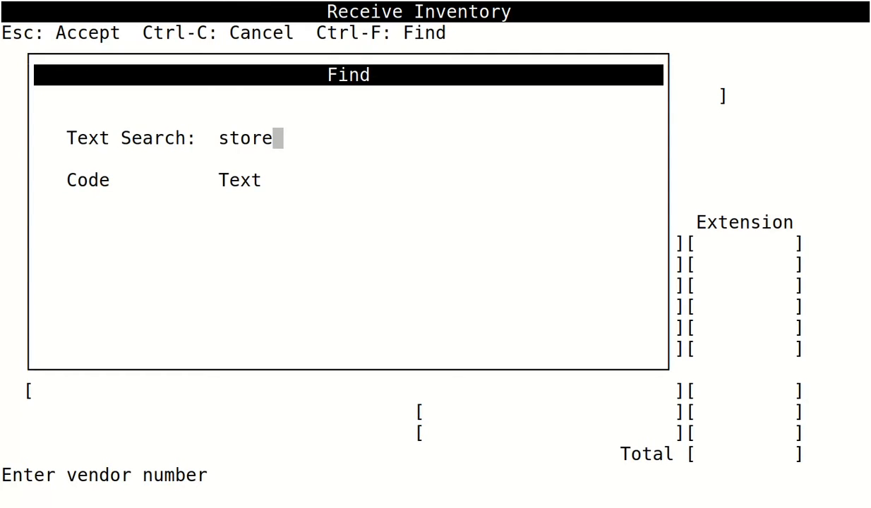
key(Return)
key(Return)
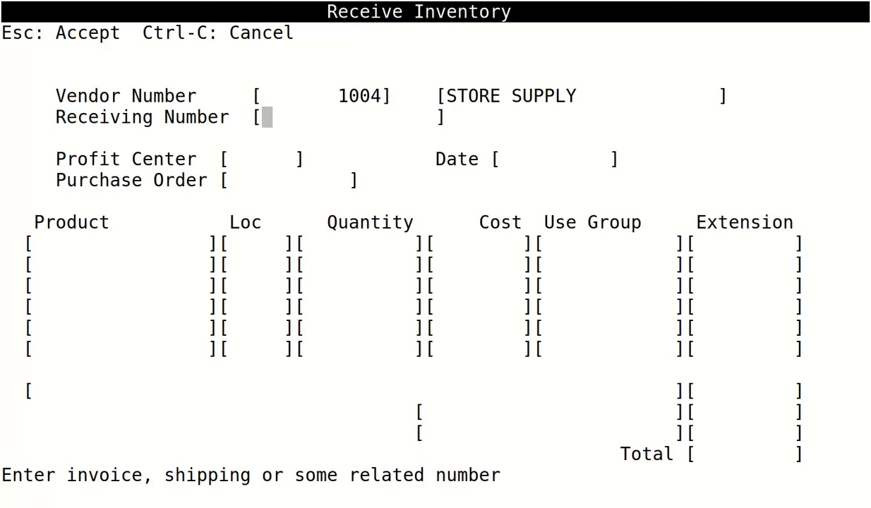
Step: Set the receiving number to 1234, profit center to 0 and date to 09/10/2021, leaving the purchase order blank
text(1234)
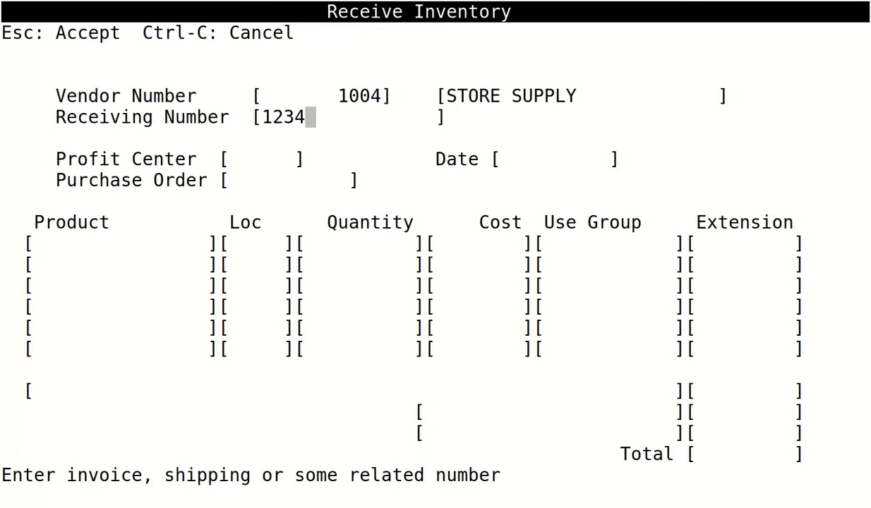
key(Return)
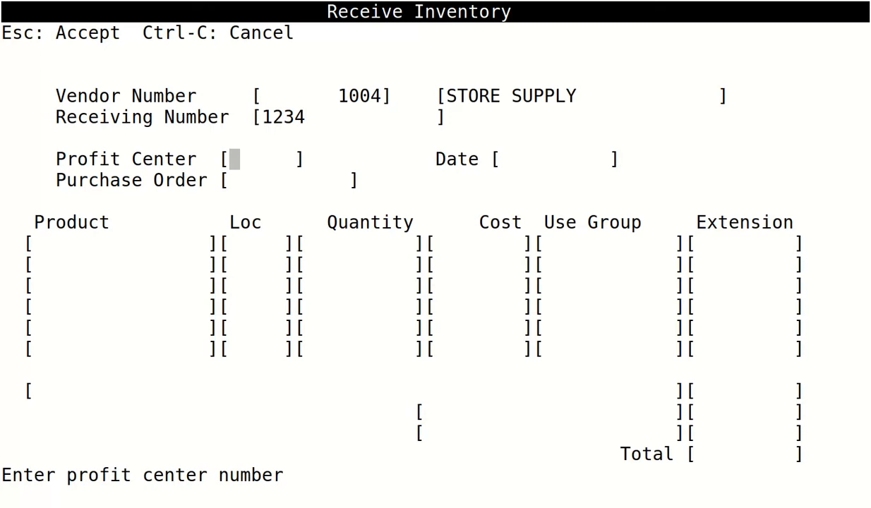
text(0)
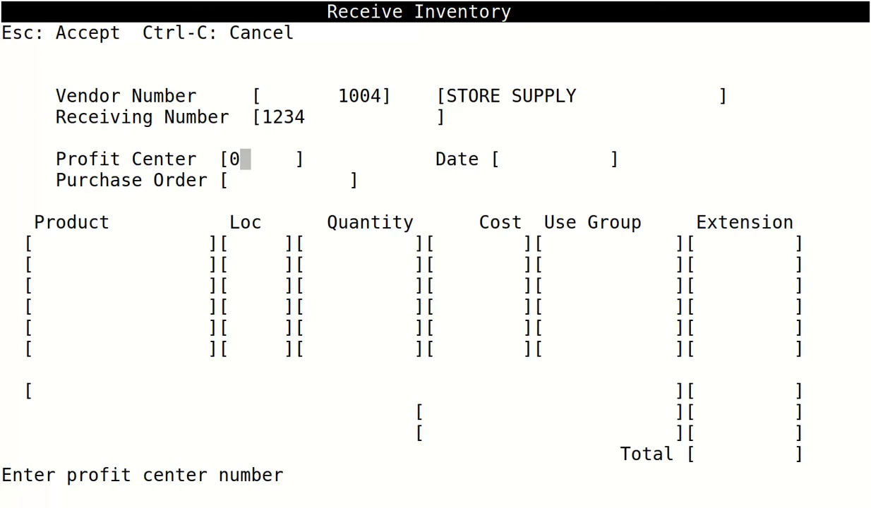
key(Return)
text(091021)
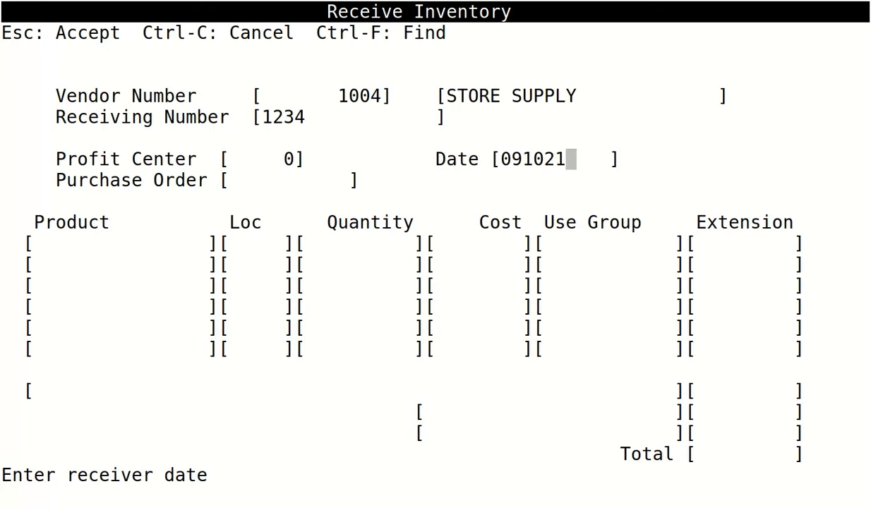
key(Return)
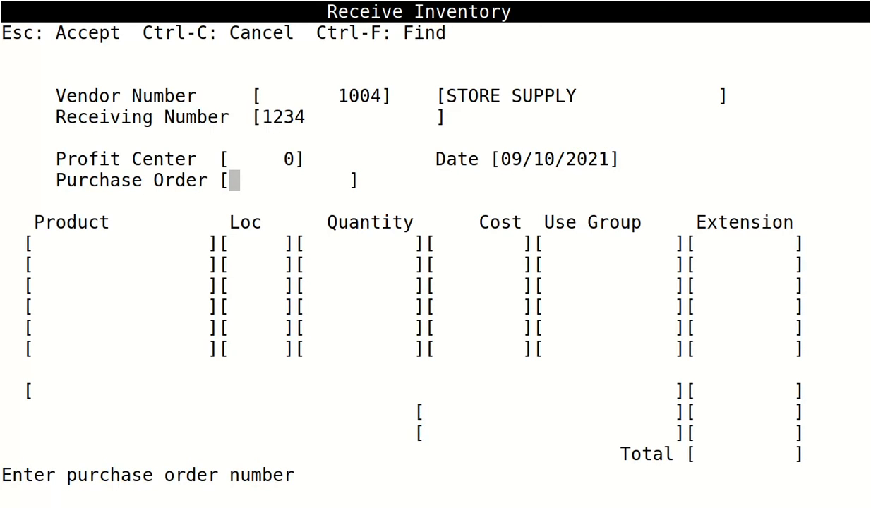
key(Return)
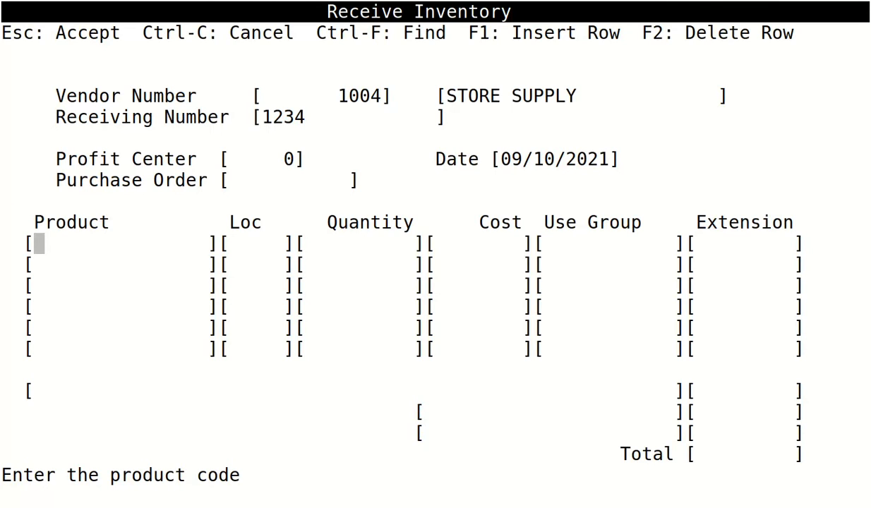
Step: Add the TIRE BRAND X product via a "tire" search with quantity 5 and cost 50, leave the use group blank, and accept the record
key(ctrl+f)
text(tire)
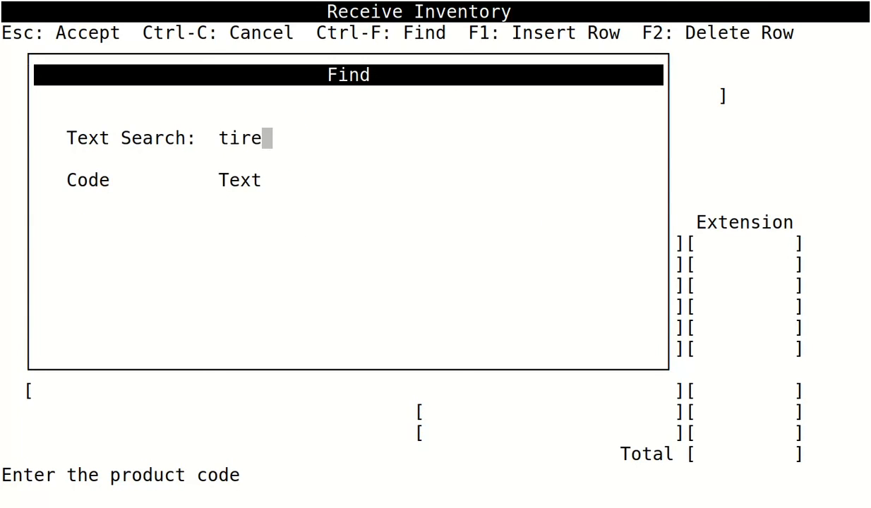
key(Return)
key(Return)
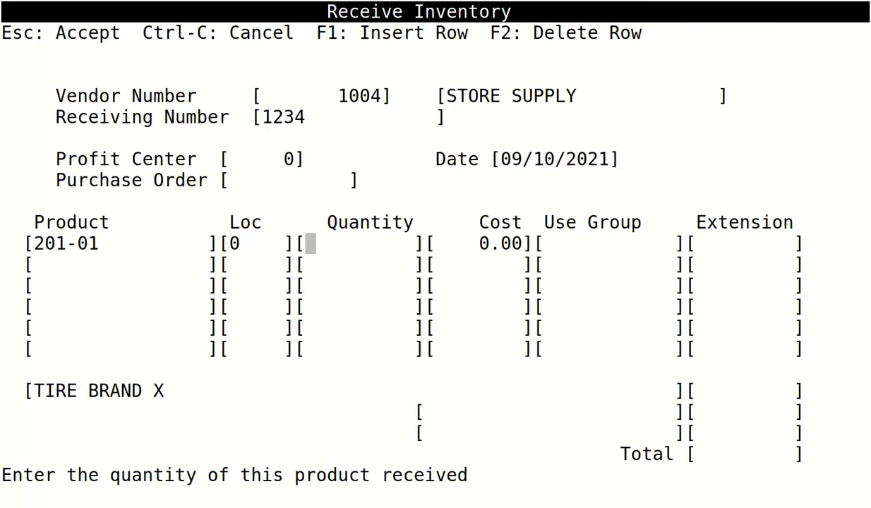
text(5)
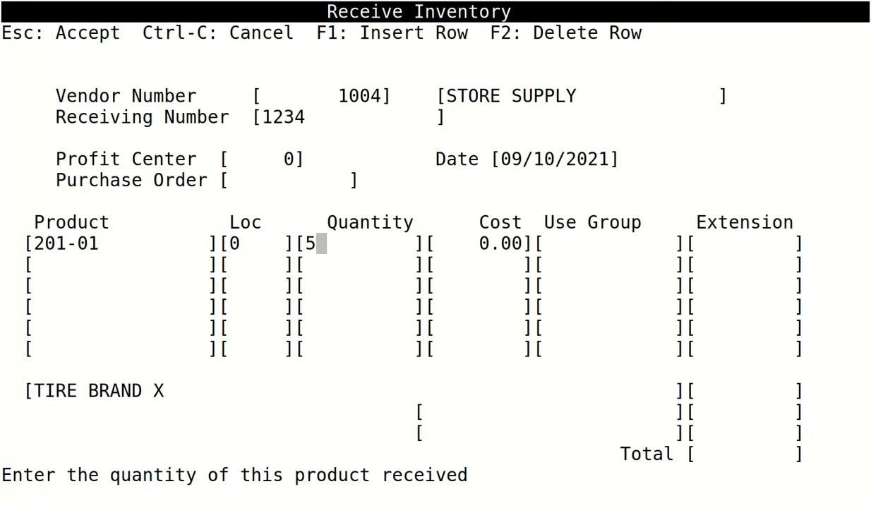
key(Return)
text(50)
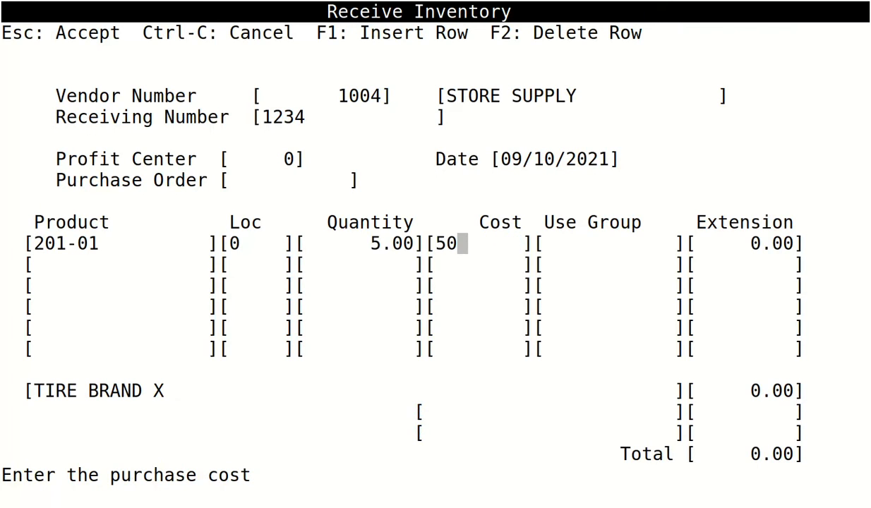
key(Return)
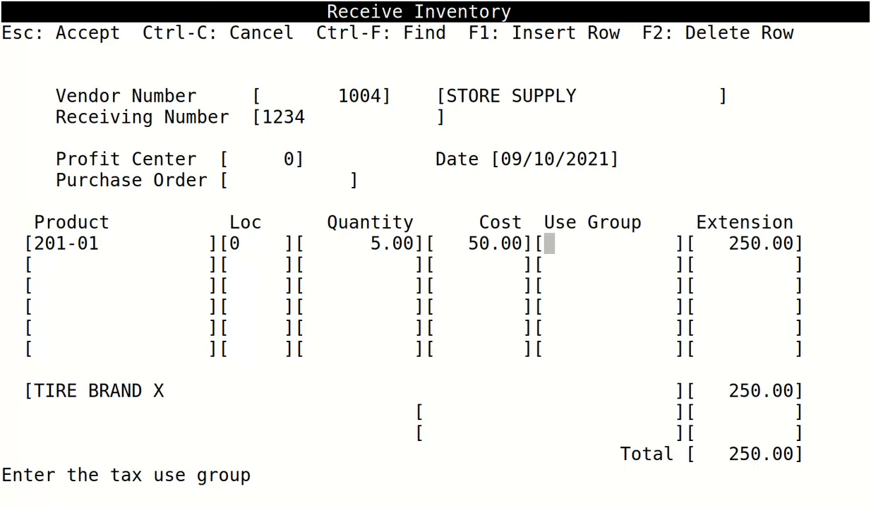
key(Escape)
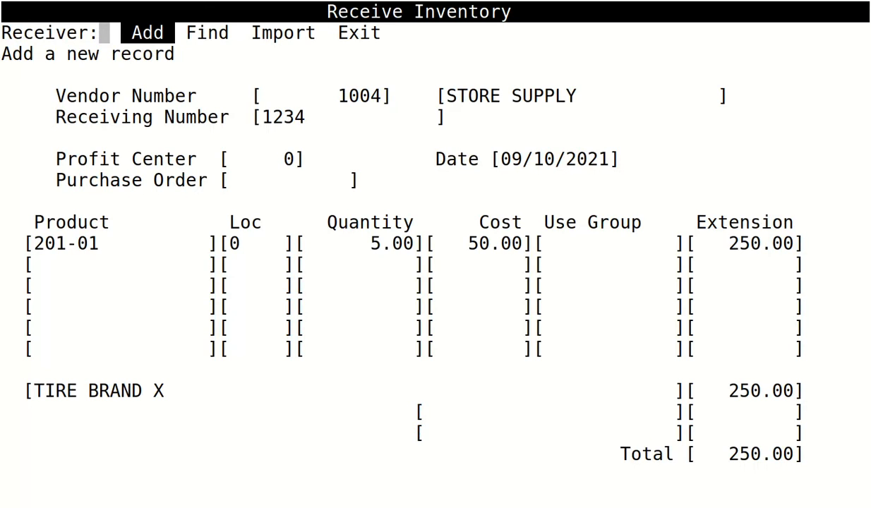
Step: Find the receiver record with receiving number 1234, leaving the vendor number blank
key(Return)
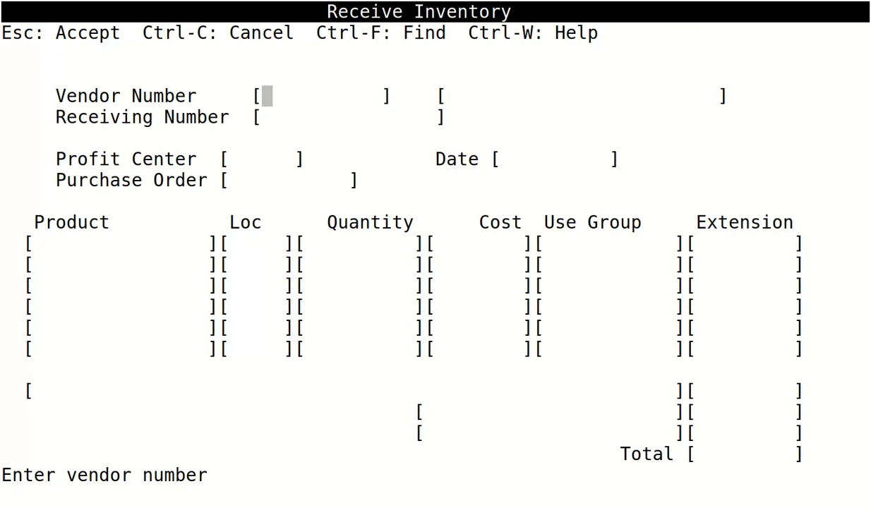
key(Return)
text(1234)
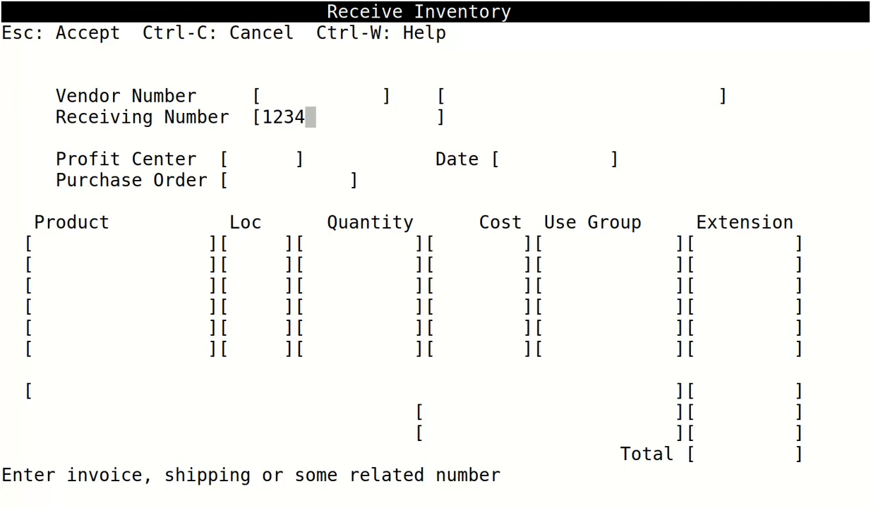
key(Escape)
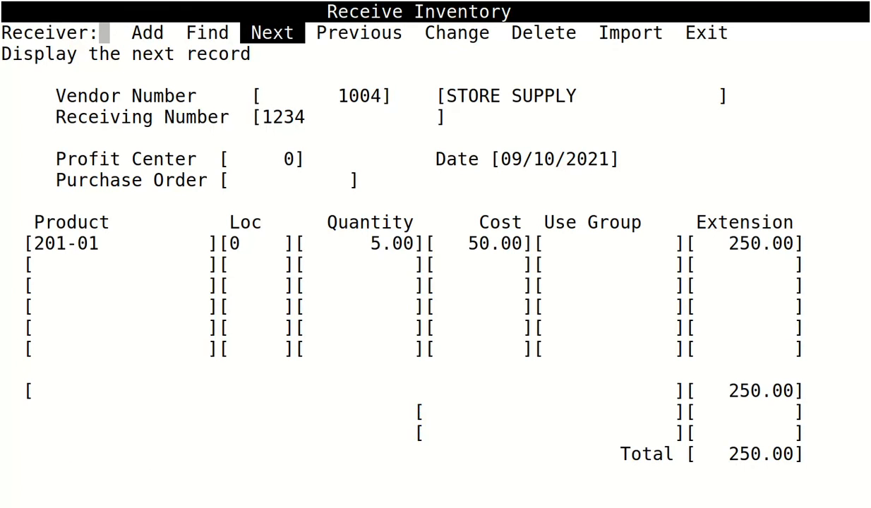
Step: Exit Receive Inventory and return to the Master Menu
key(Right)
key(Right)
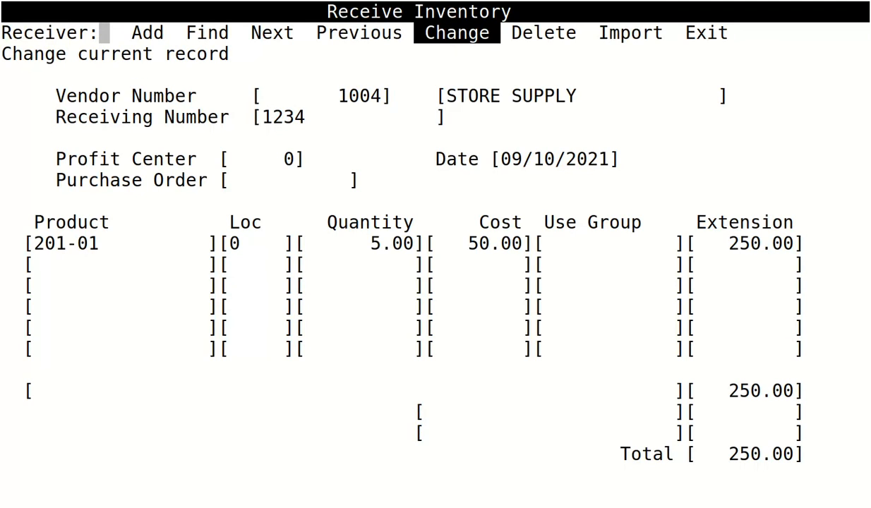
key(Right)
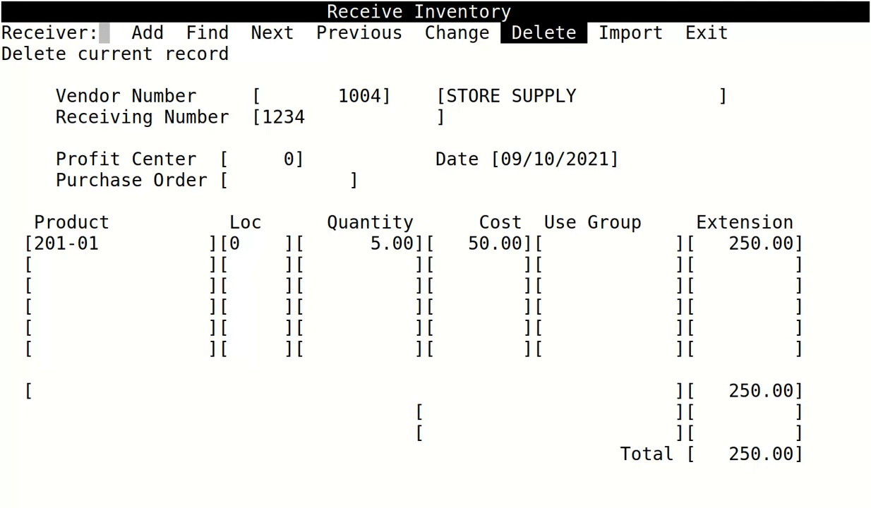
key(Right)
key(Right)
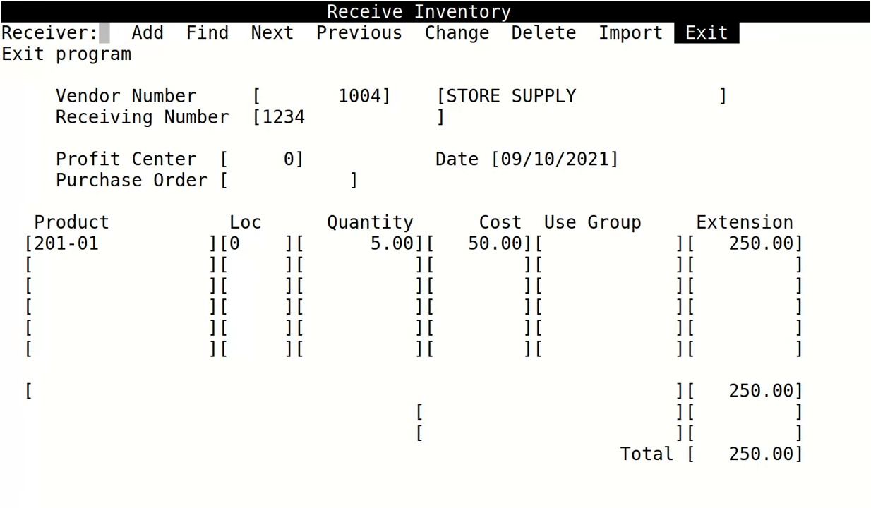
key(Return)
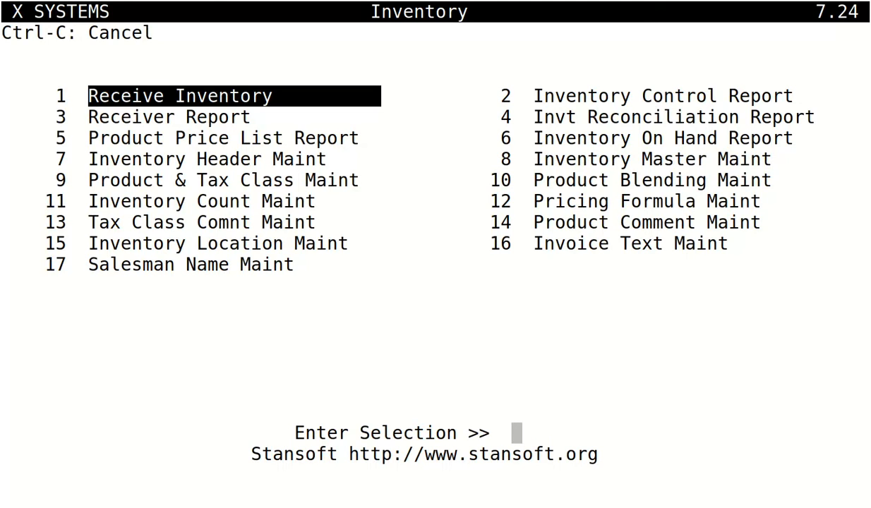
key(ctrl+c)
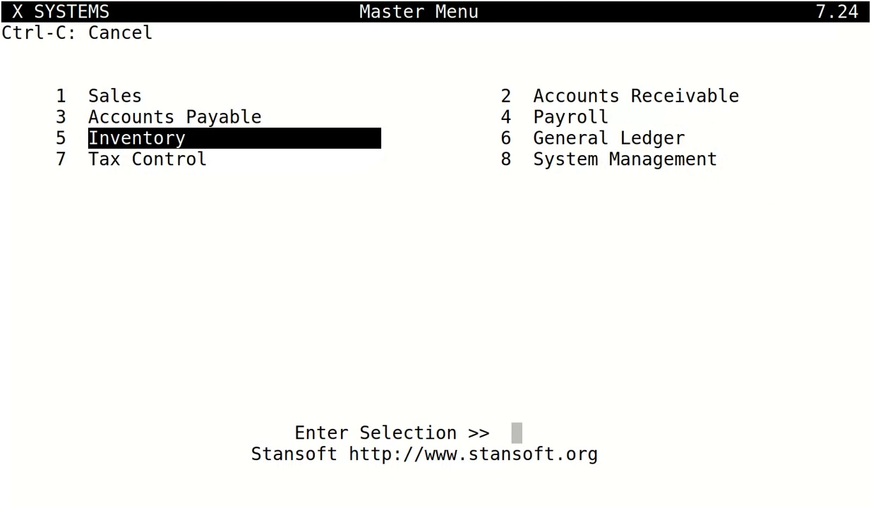
Step: Open Accounts Payable Invoice Entry and look up STORE SUPPLY as the vendor by searching for "store"
key(Up)
key(Return)
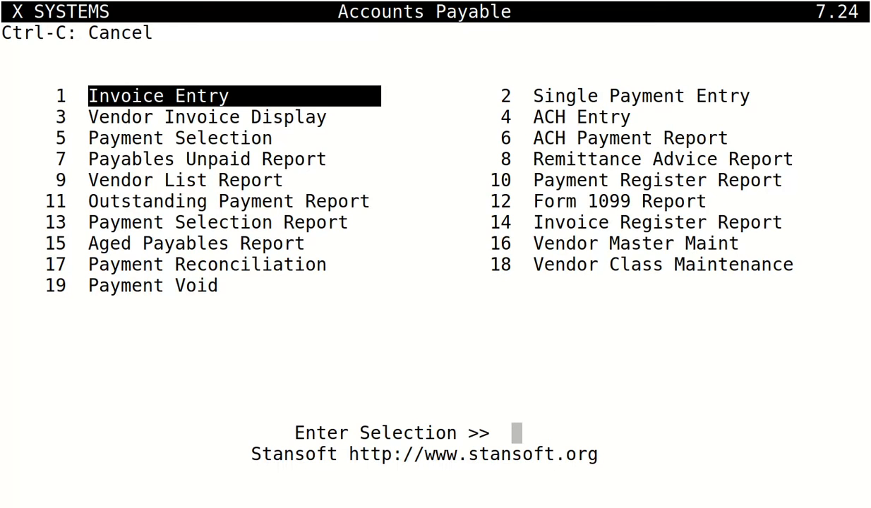
key(Return)
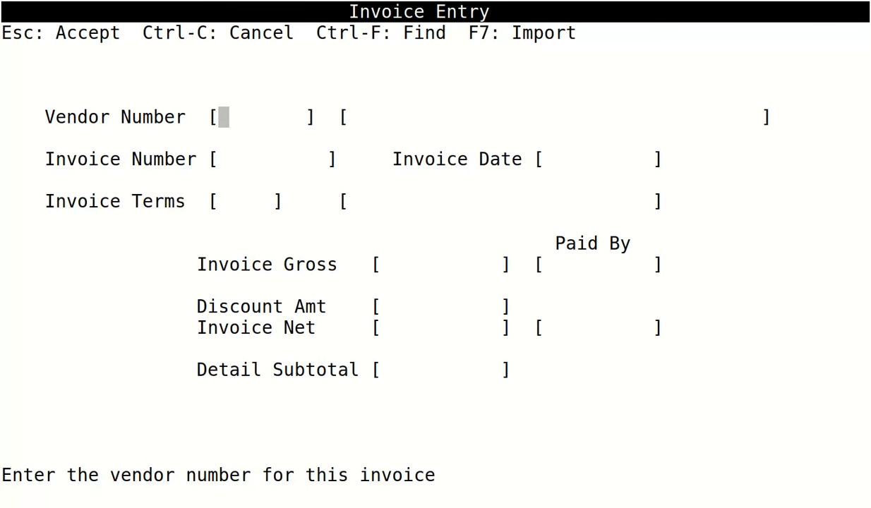
key(ctrl+f)
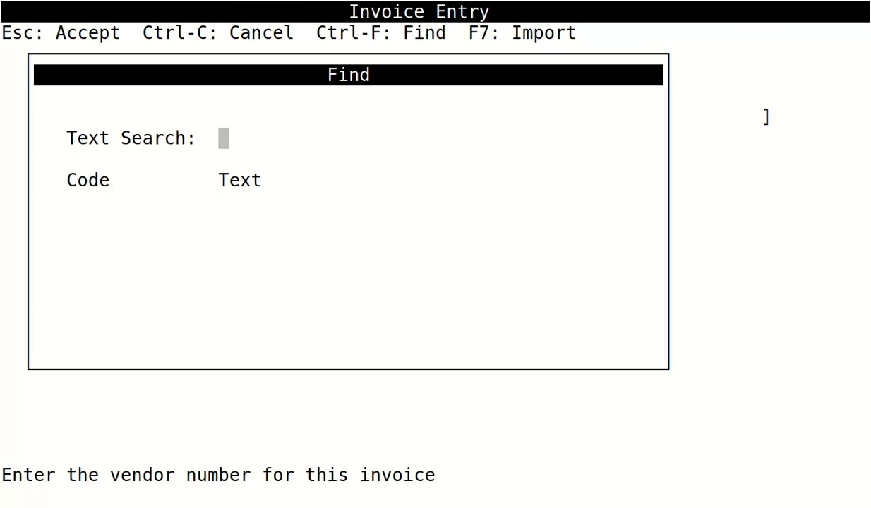
text(store)
key(Return)
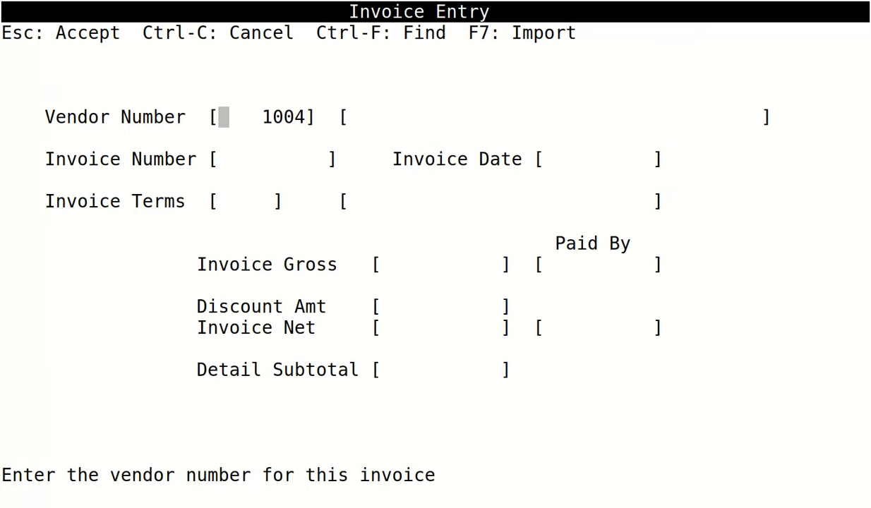
key(Return)
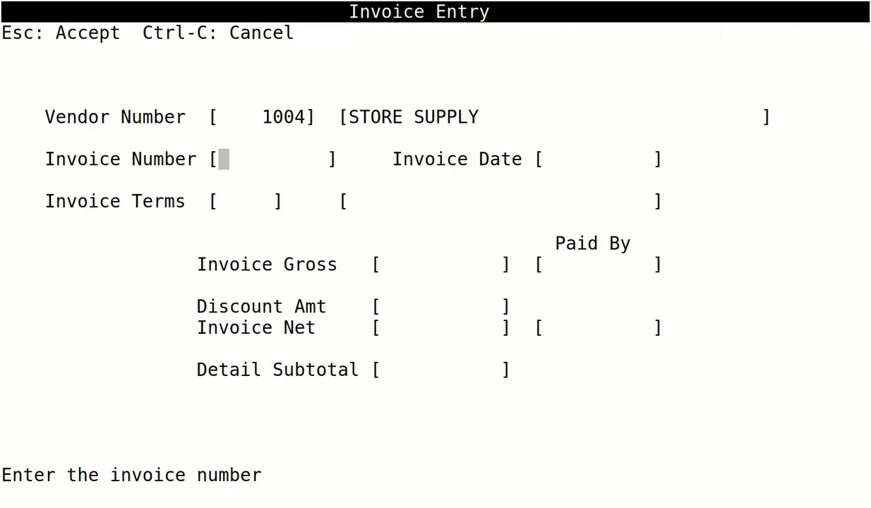
Step: Enter invoice number 1234 dated 09/10/2021 with a gross amount of 250 and accept the invoice header
text(1234)
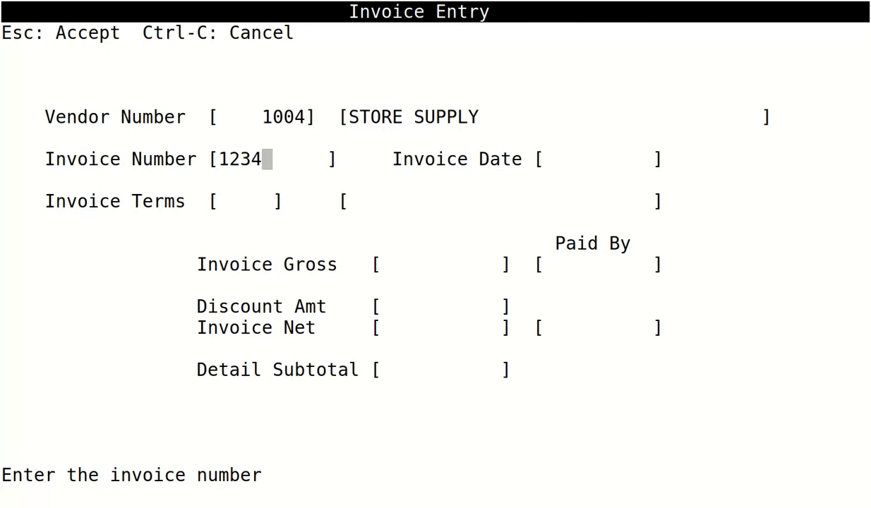
key(Return)
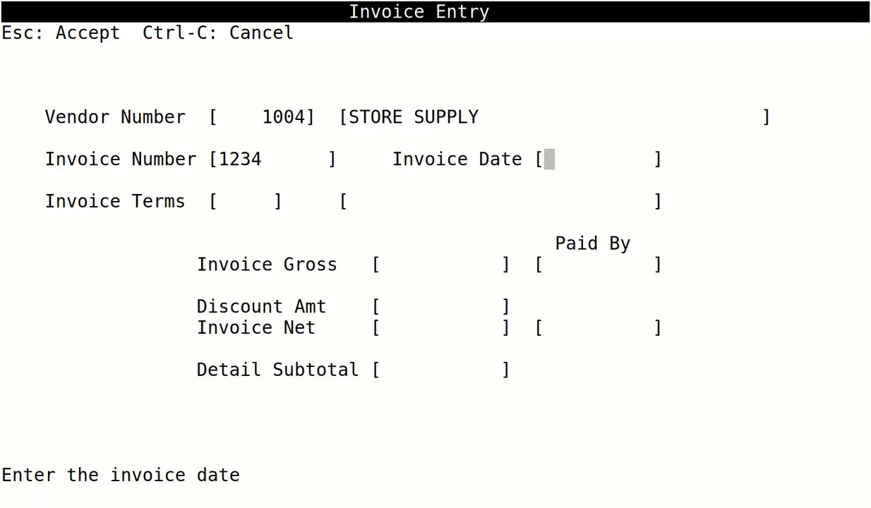
text(0)
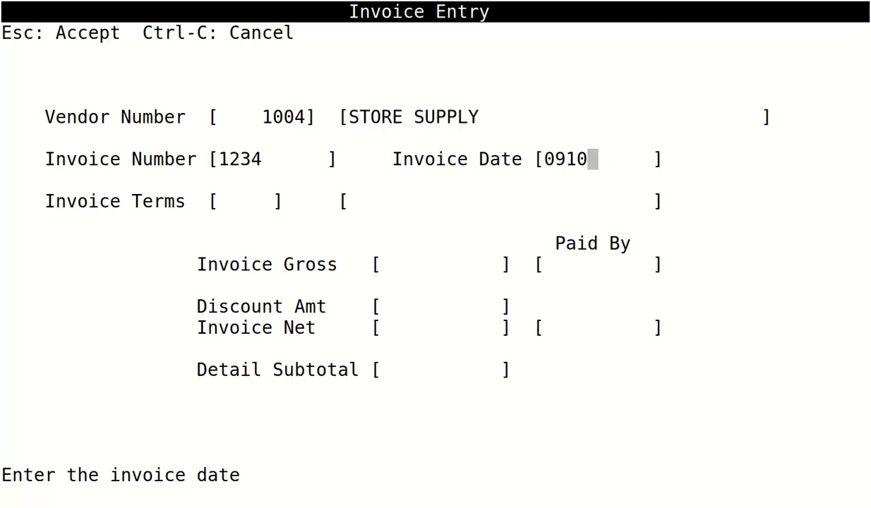
text(9/10/2021)
key(Return)
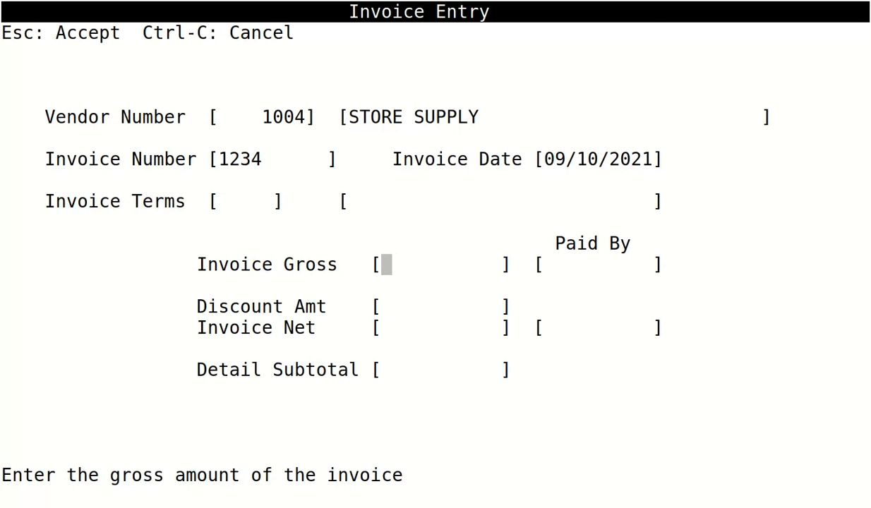
text(250)
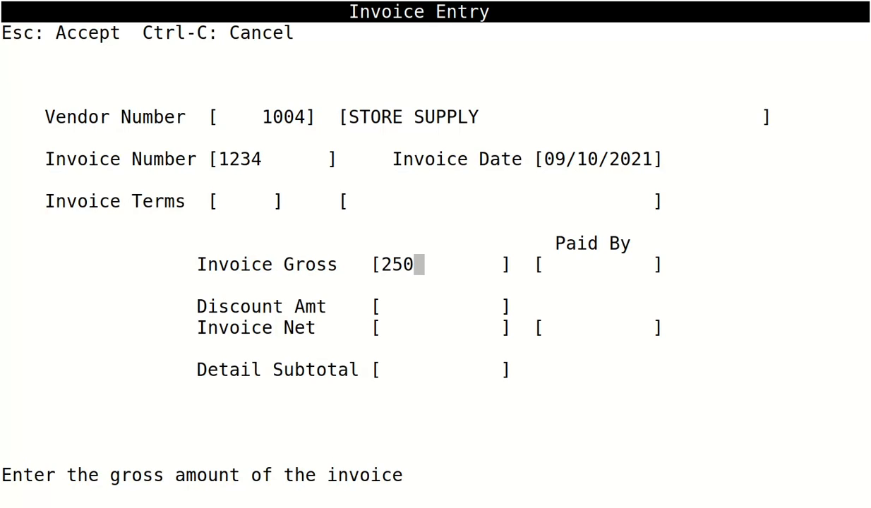
key(Escape)
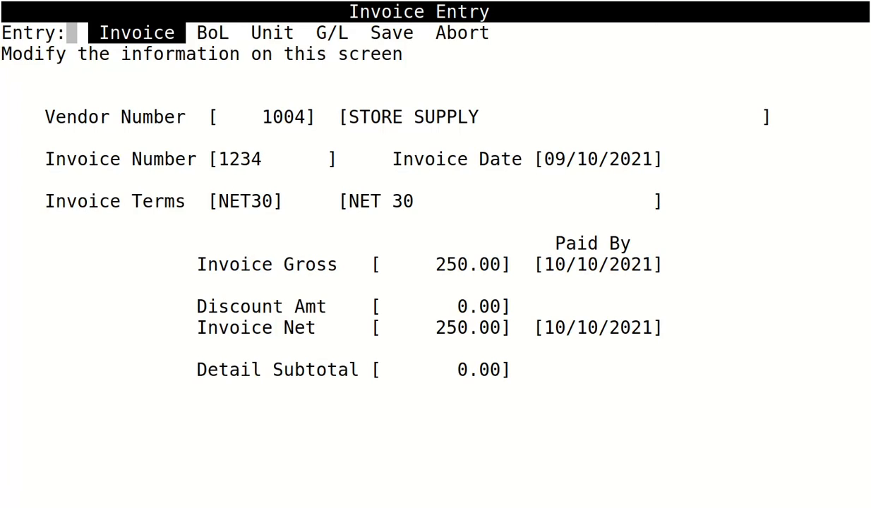
Step: Apply receiver number 1234 from unit inventory to the invoice, keeping the tire line's unit cost, and accept the detail
key(Right)
key(Right)
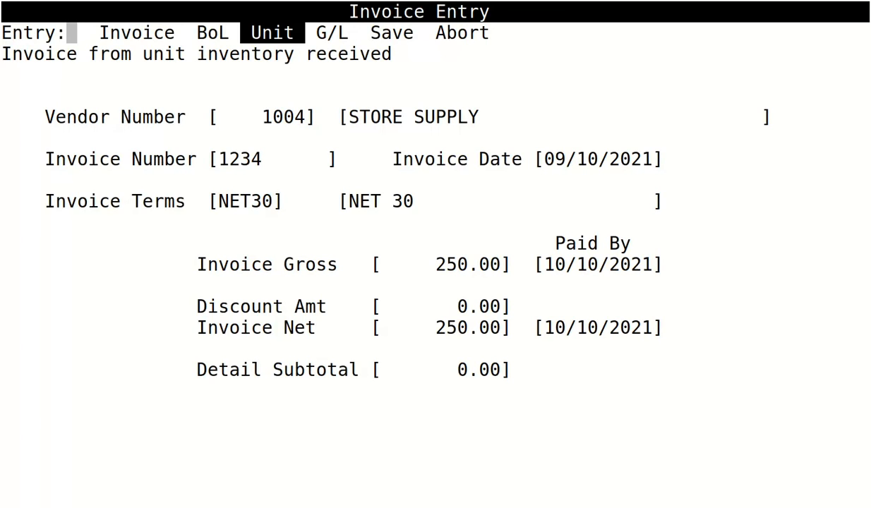
key(Return)
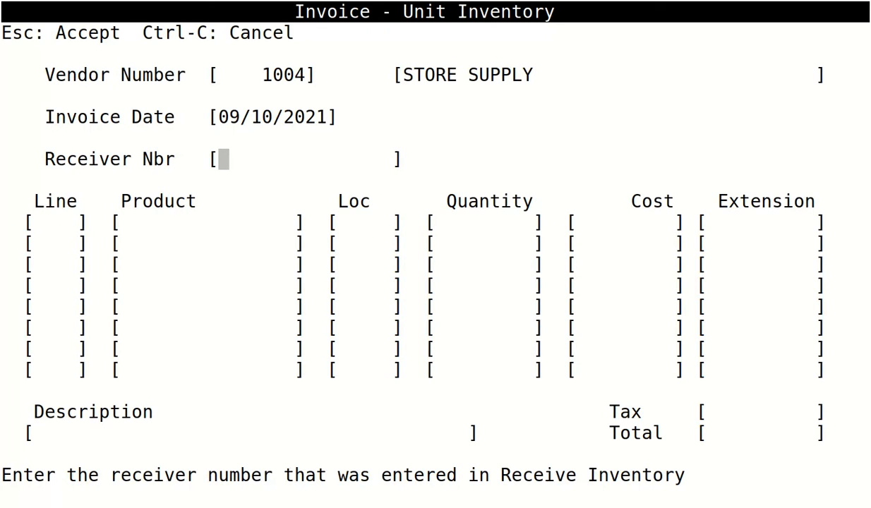
text(1234)
key(Return)
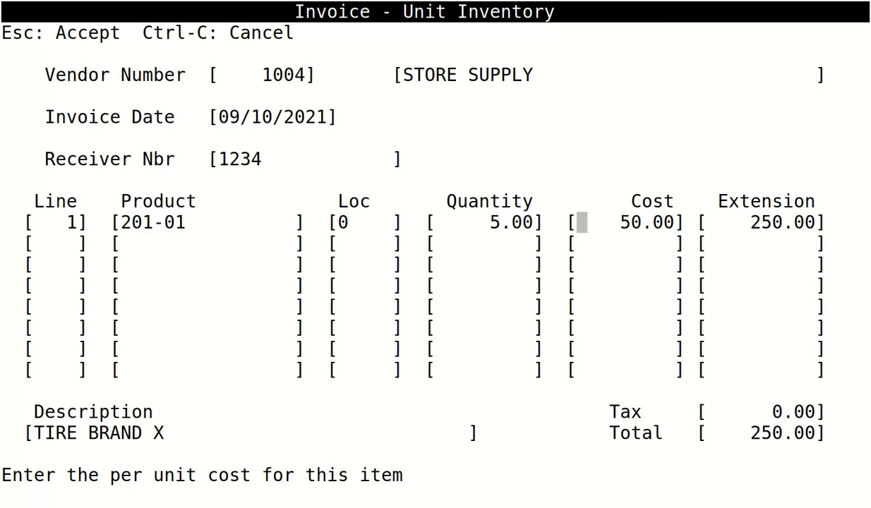
key(Return)
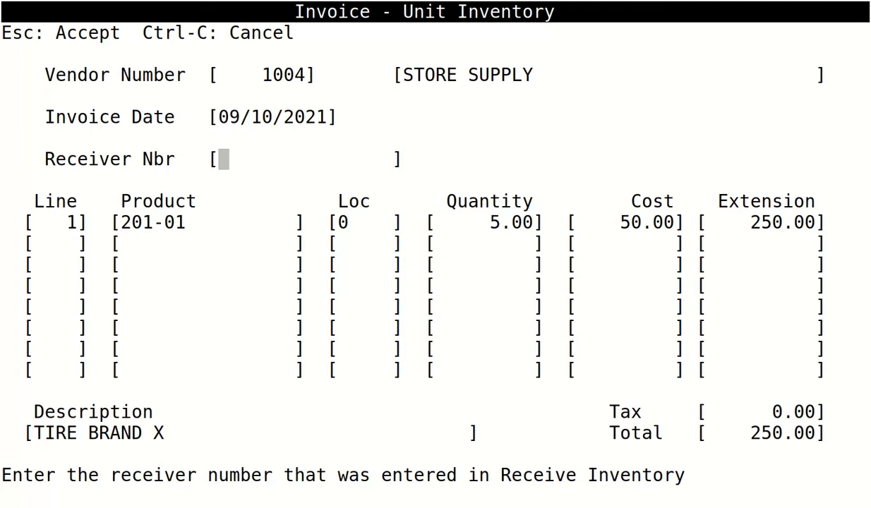
key(Escape)
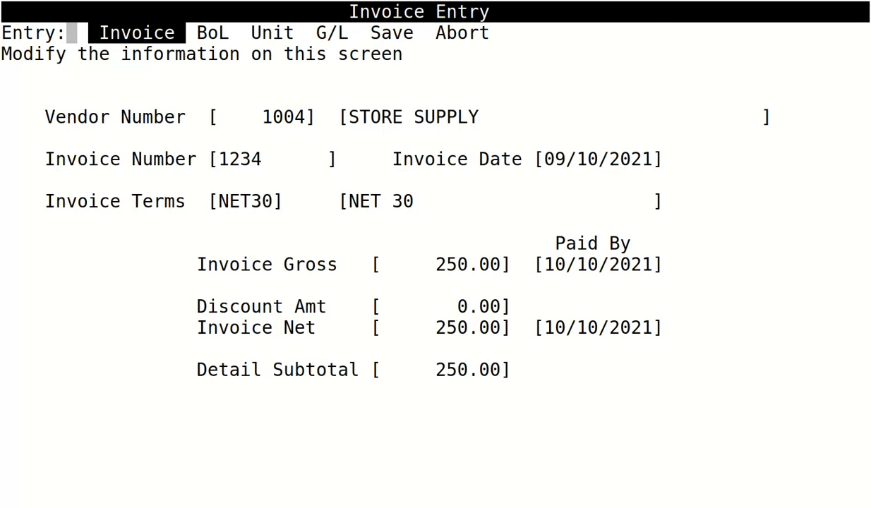
Step: Save the STORE SUPPLY invoice
key(Right)
key(Right)
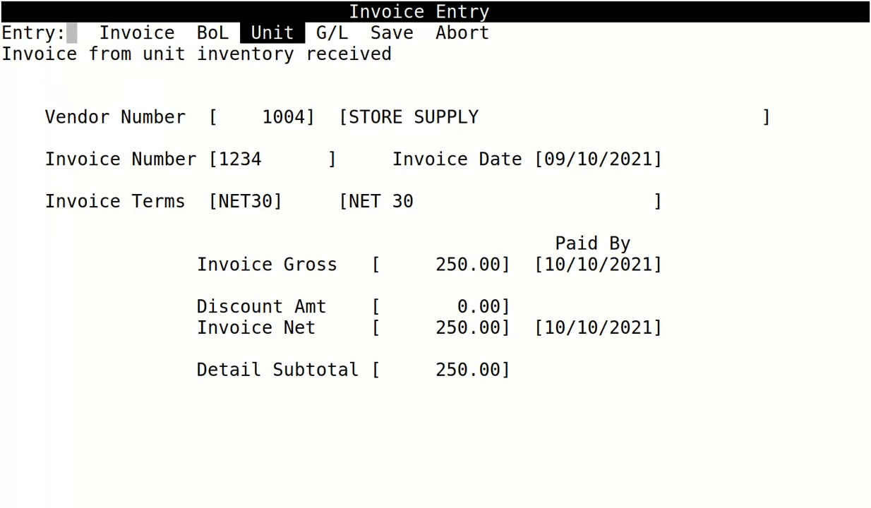
key(Right)
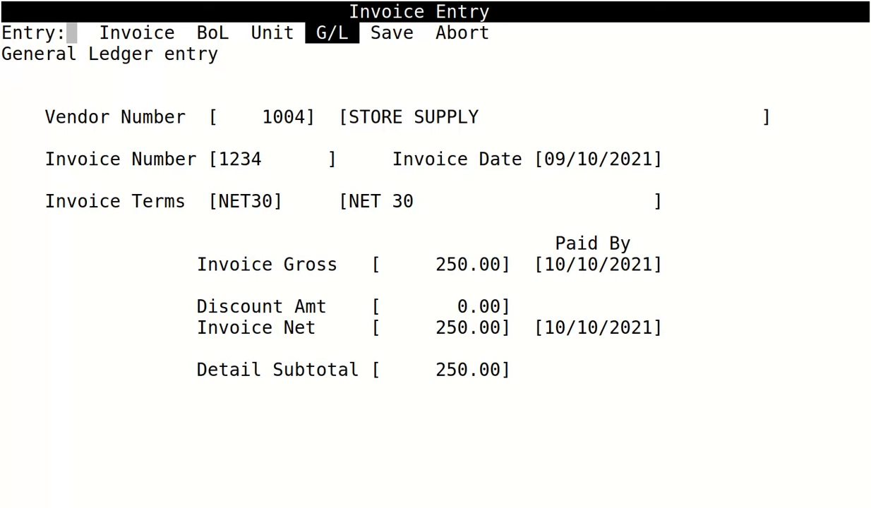
key(Right)
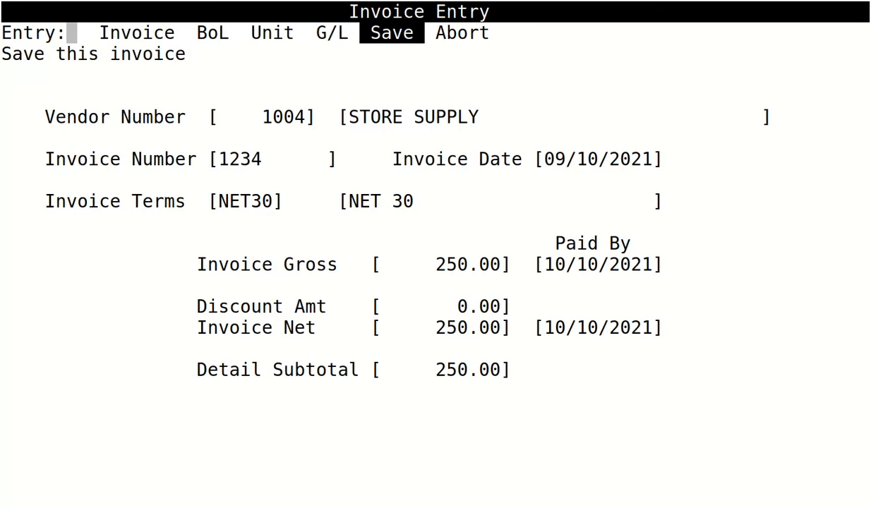
key(Return)
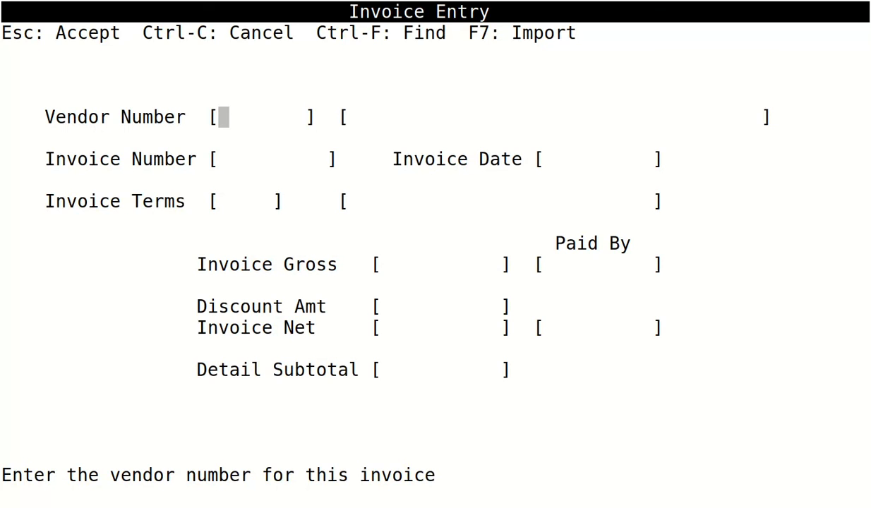
Step: Leave Invoice Entry and Accounts Payable, and open the Receiver Report under Inventory
key(ctrl+c)
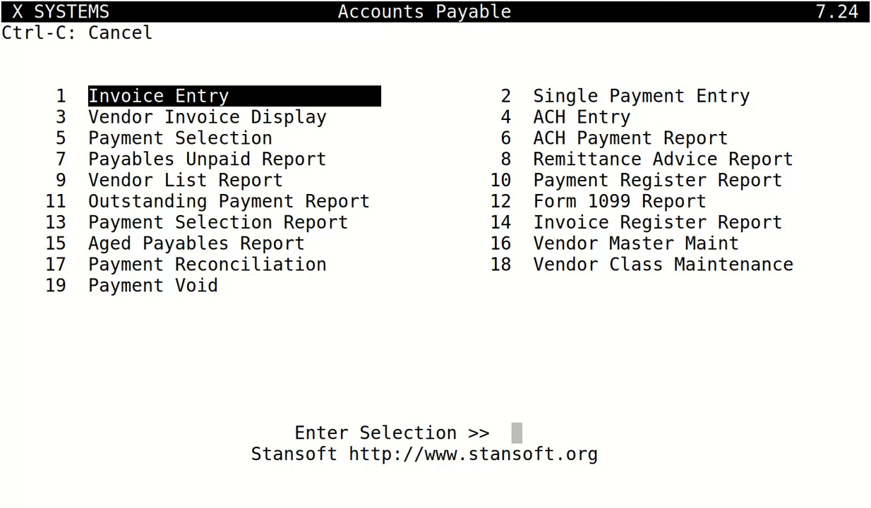
key(ctrl+c)
key(Down)
key(Return)
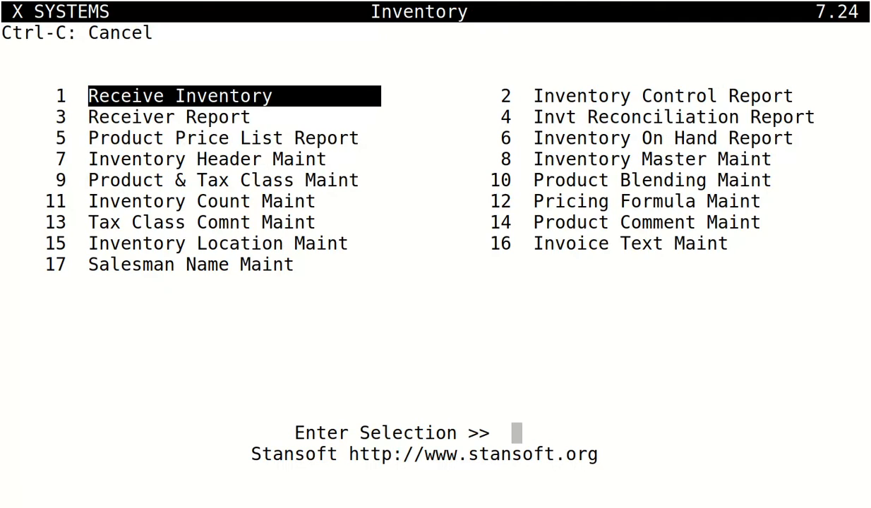
key(Right)
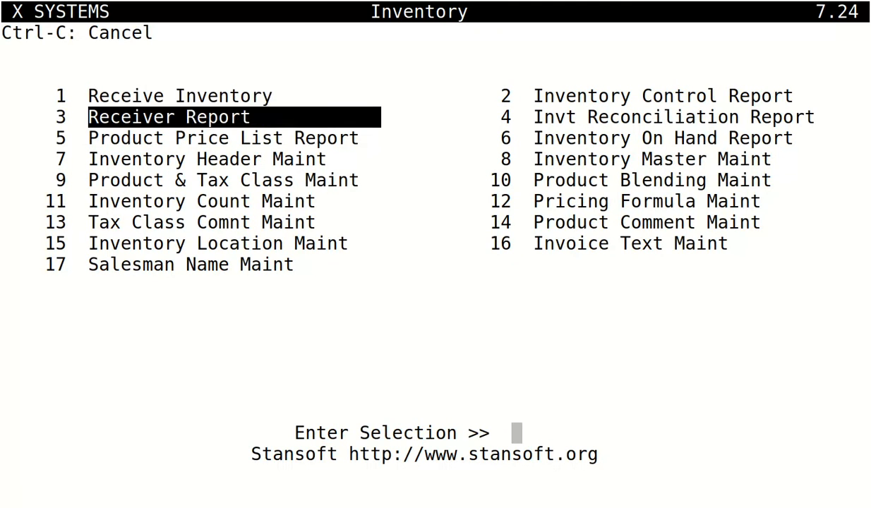
key(Return)
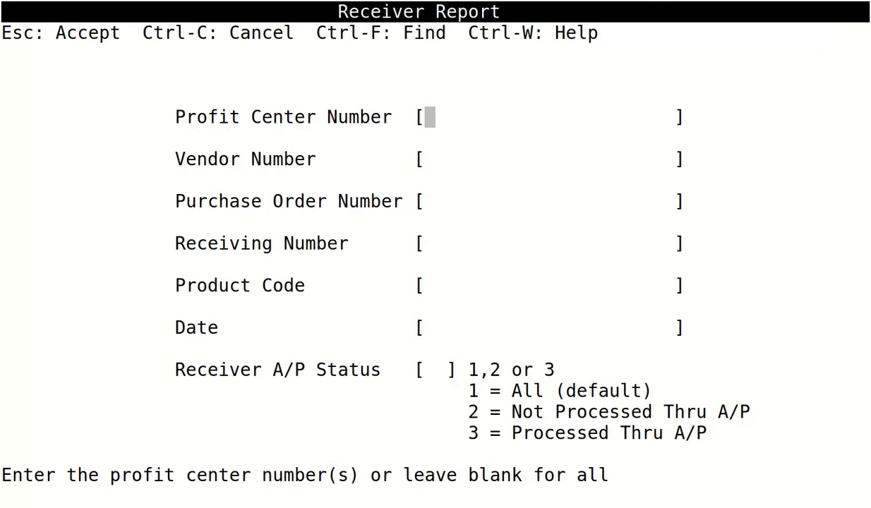
Step: Limit the Receiver Report to vendor STORE SUPPLY, found by searching for "stor", and receiving number 1234, leaving the other criteria blank
key(Return)
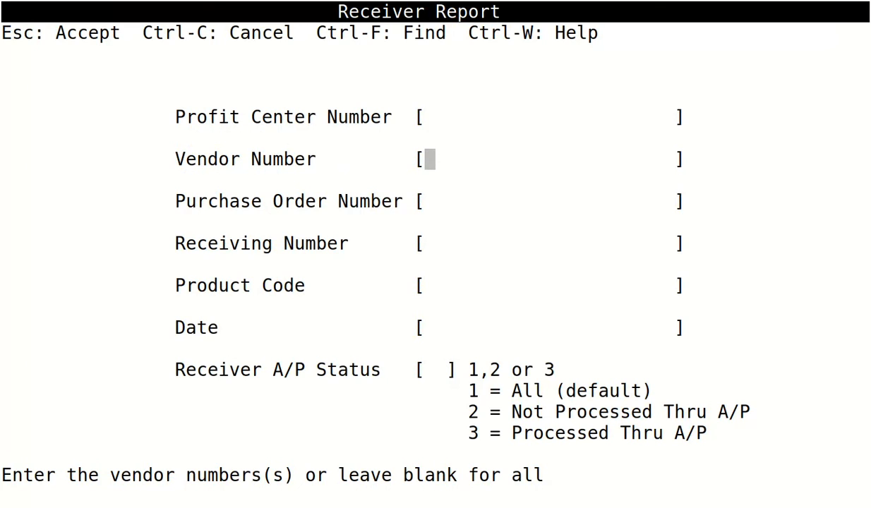
key(ctrl+f)
text(stor)
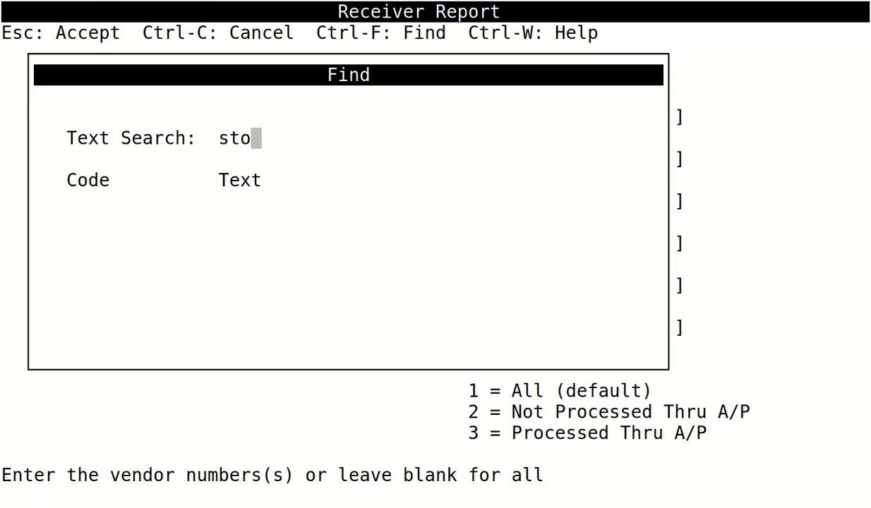
key(Return)
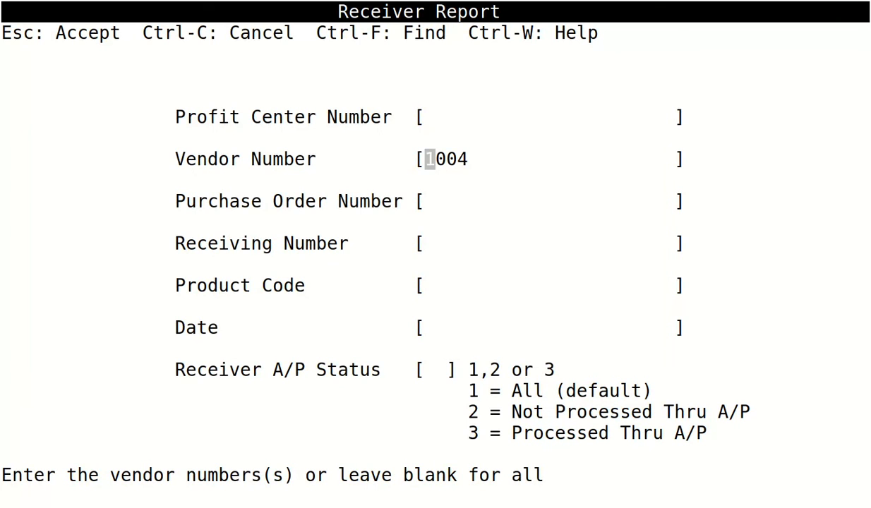
key(Return)
key(Return)
text(1234)
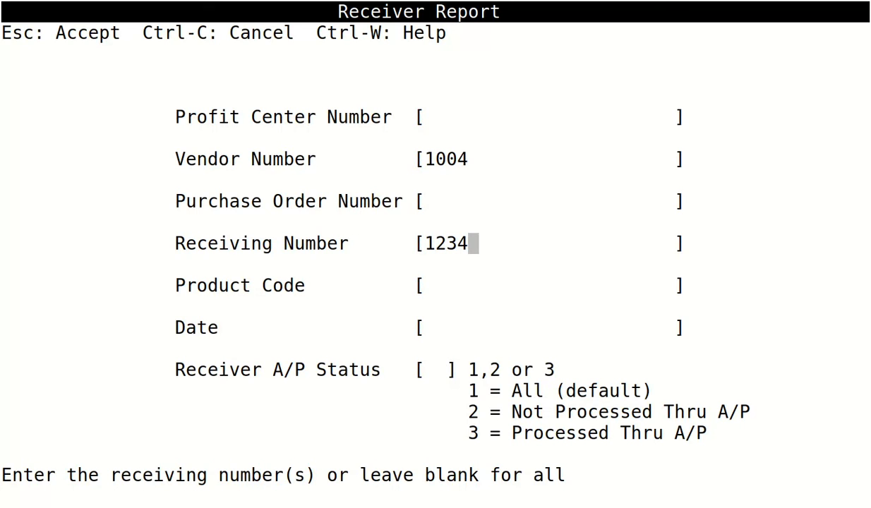
key(Escape)
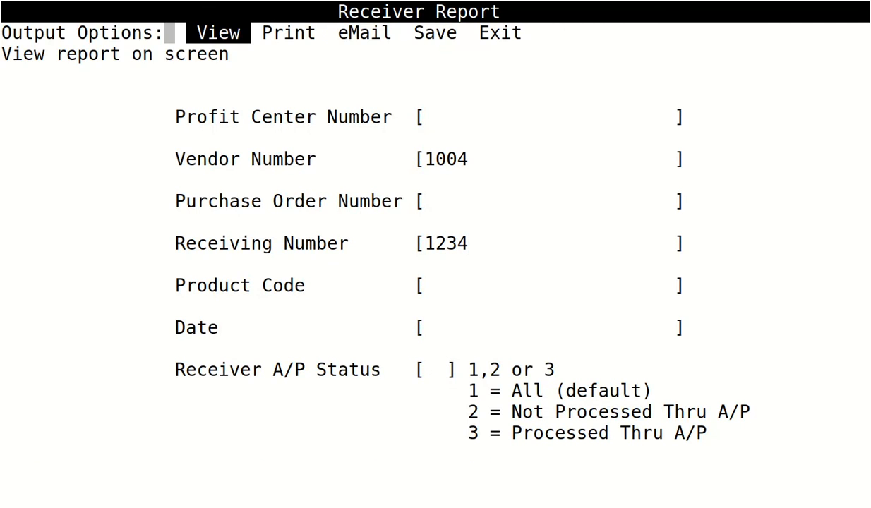
Step: View the Receiver Report on screen, check all its columns through the A/P invoice number, and close it
key(Return)
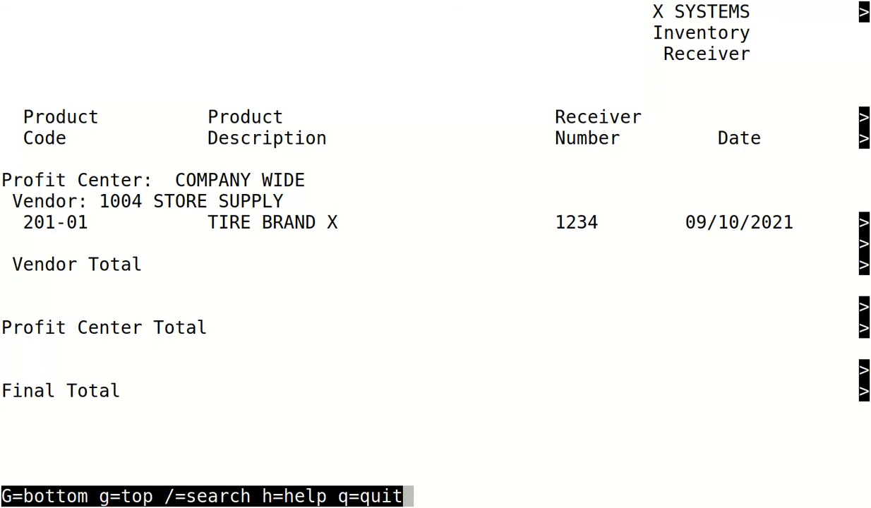
key(Right)
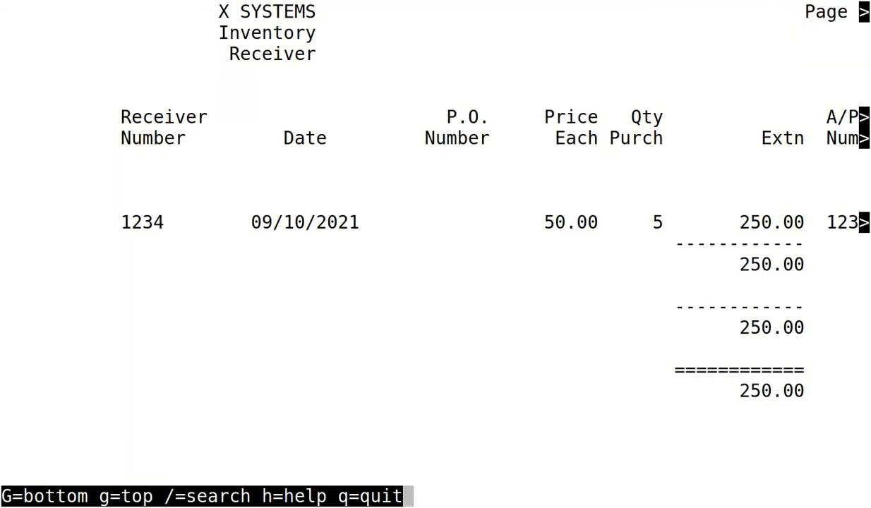
key(Right)
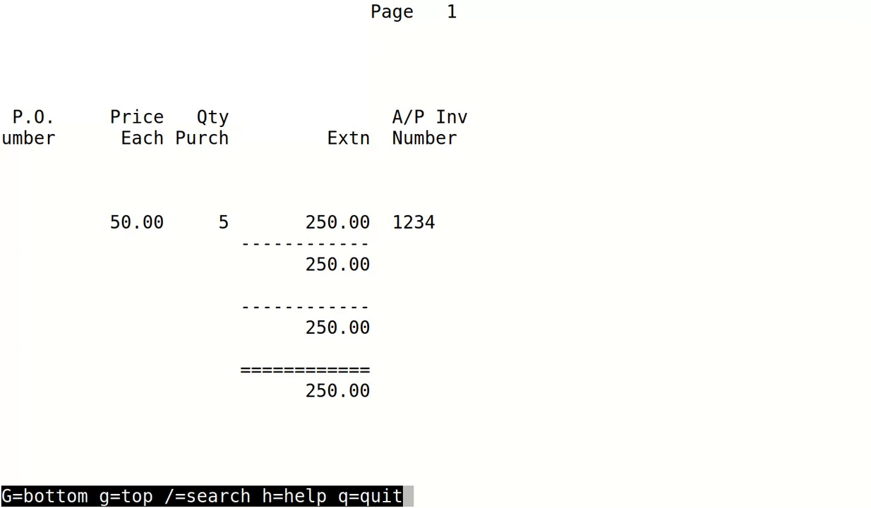
key(Left)
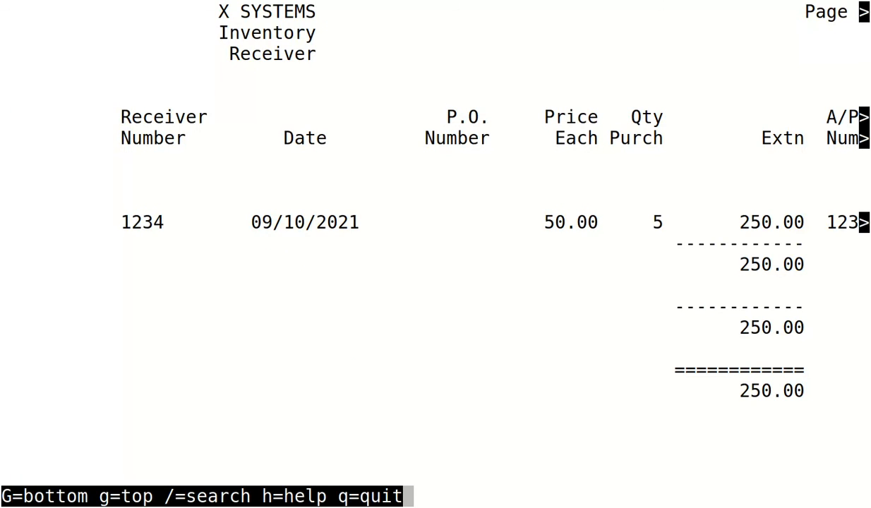
key(Left)
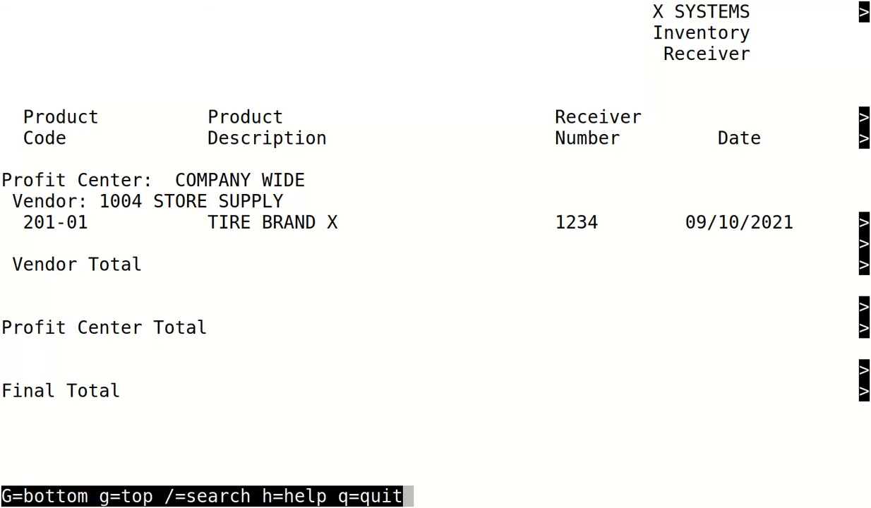
key(q)
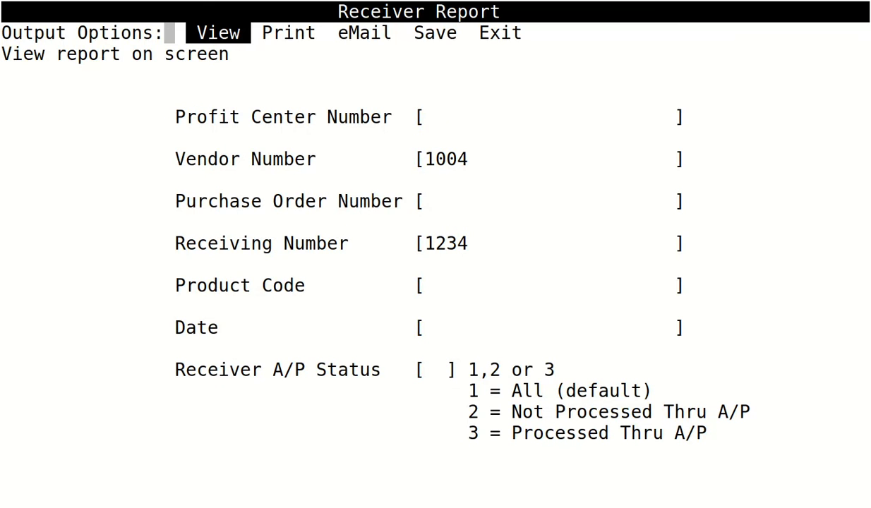